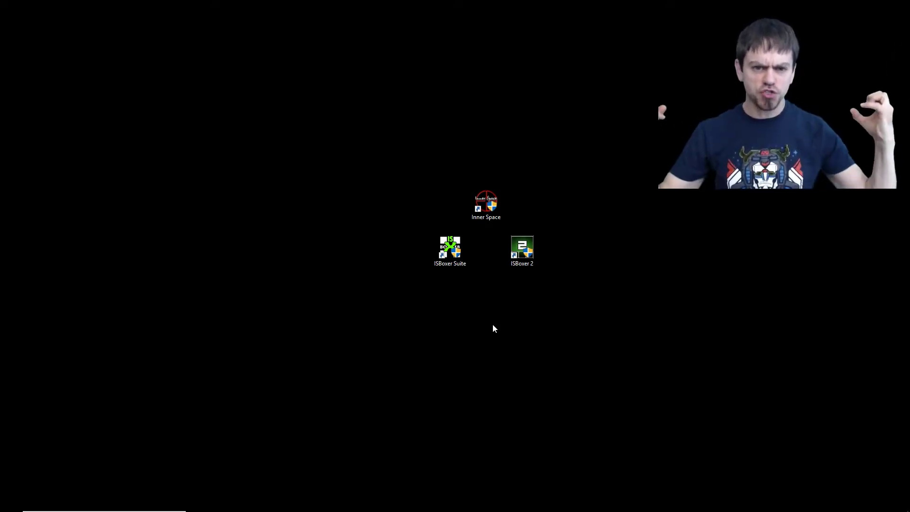
Launch ISBoxer 2 and register this machine as a new computer named 'Main PC'.
double_click(522, 247)
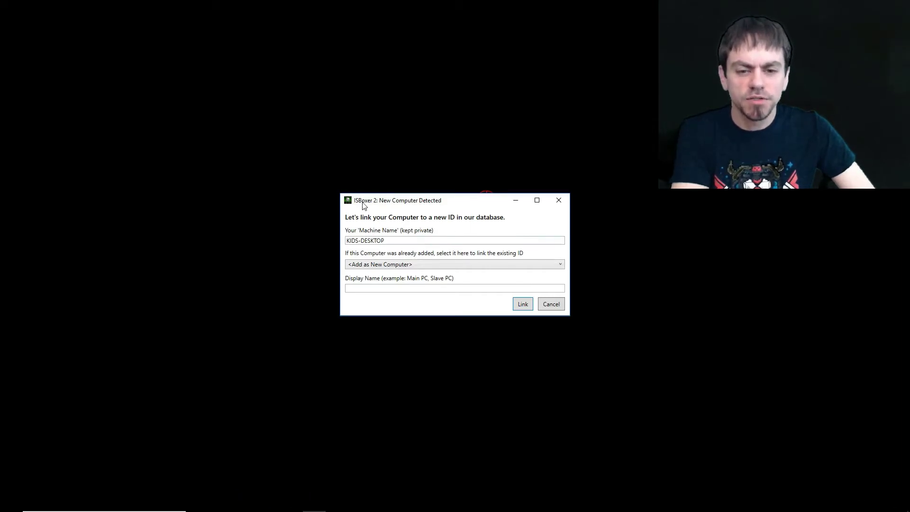
left_click_drag(404, 239, 333, 241)
left_click(400, 240)
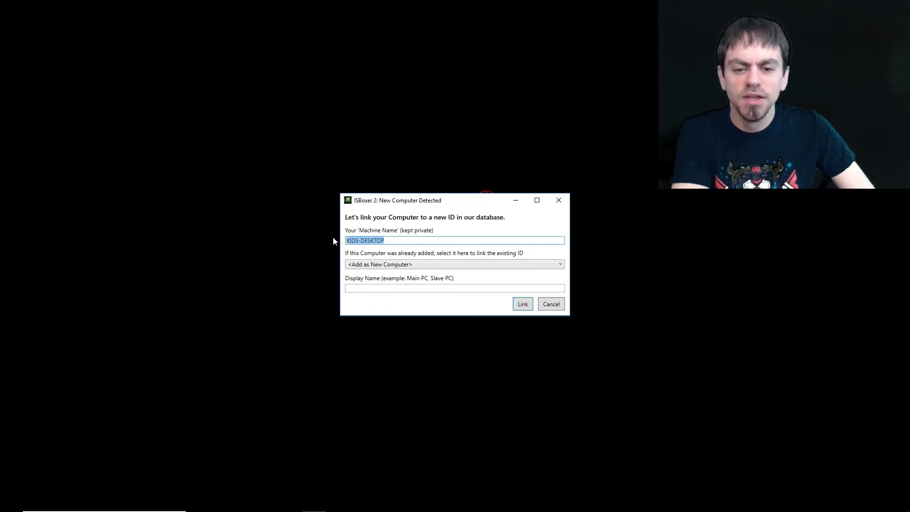
left_click(398, 241)
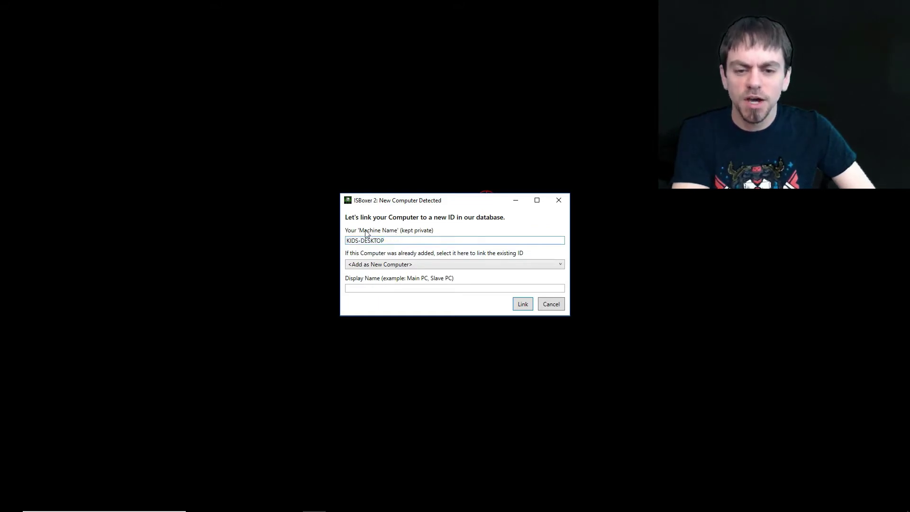
left_click(384, 265)
left_click(382, 271)
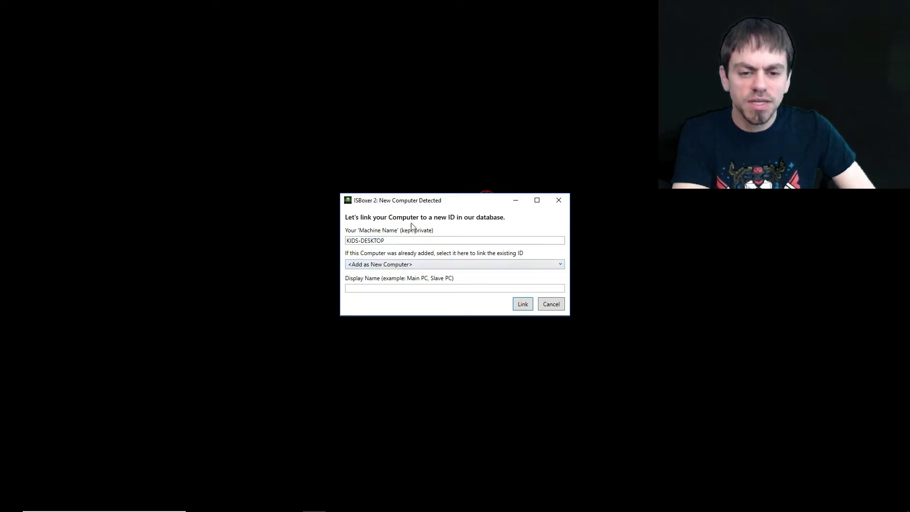
left_click(417, 288)
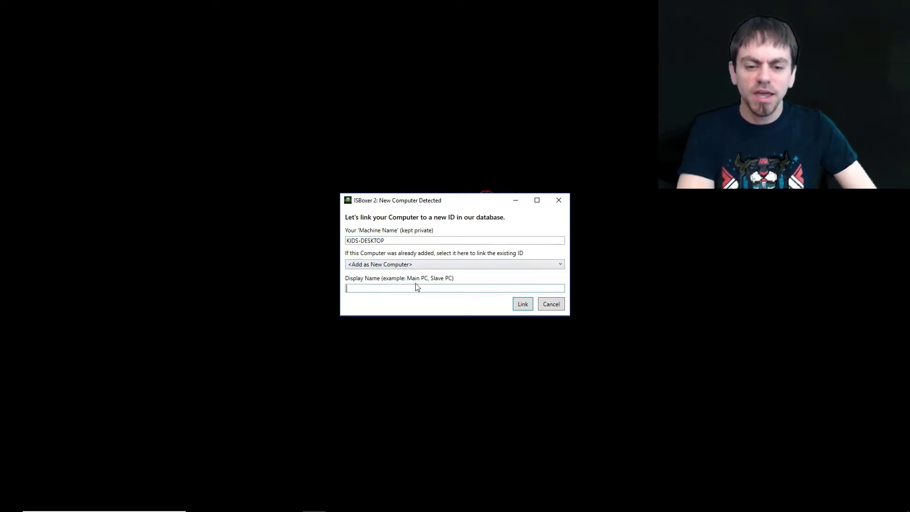
type("Main PC")
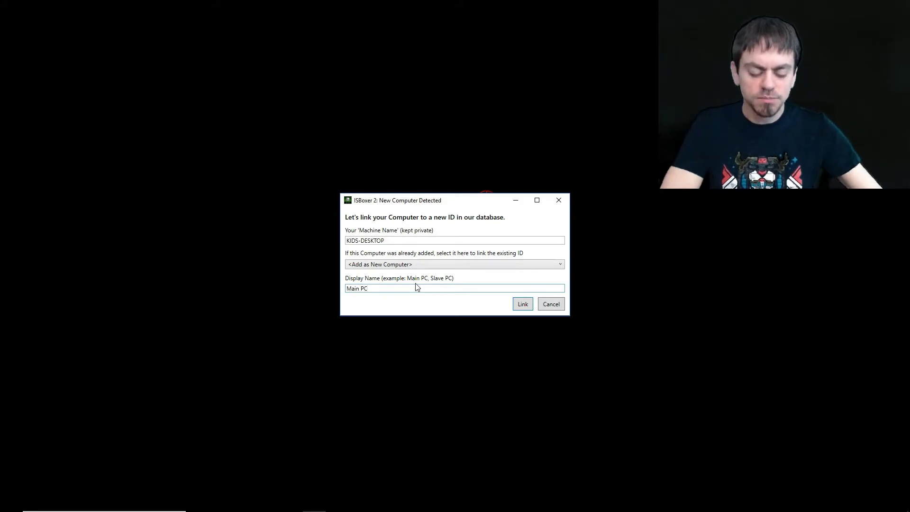
Link the computer as Main PC and confirm the team dropdown has no teams yet.
left_click(526, 305)
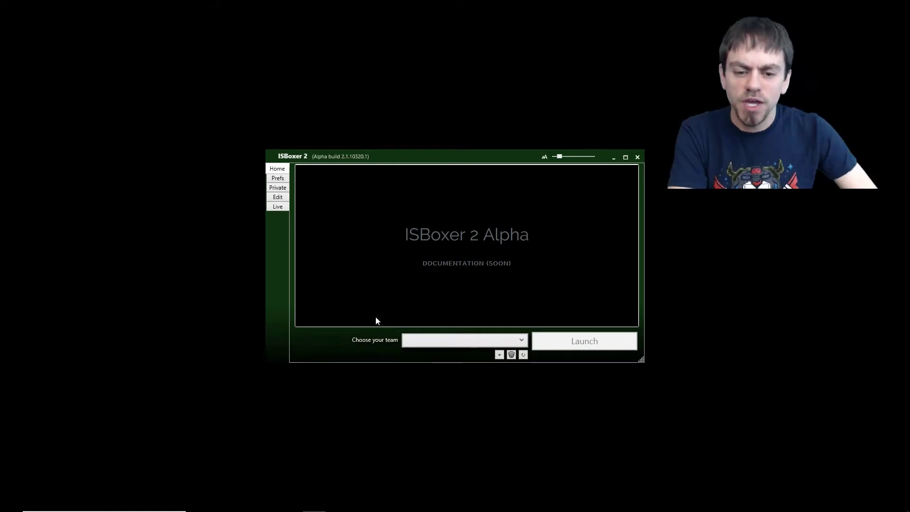
left_click(451, 345)
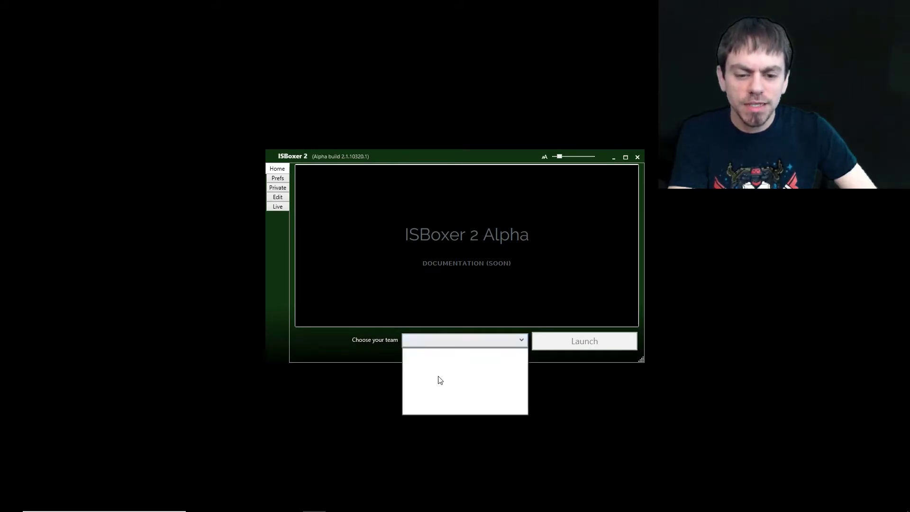
left_click(448, 348)
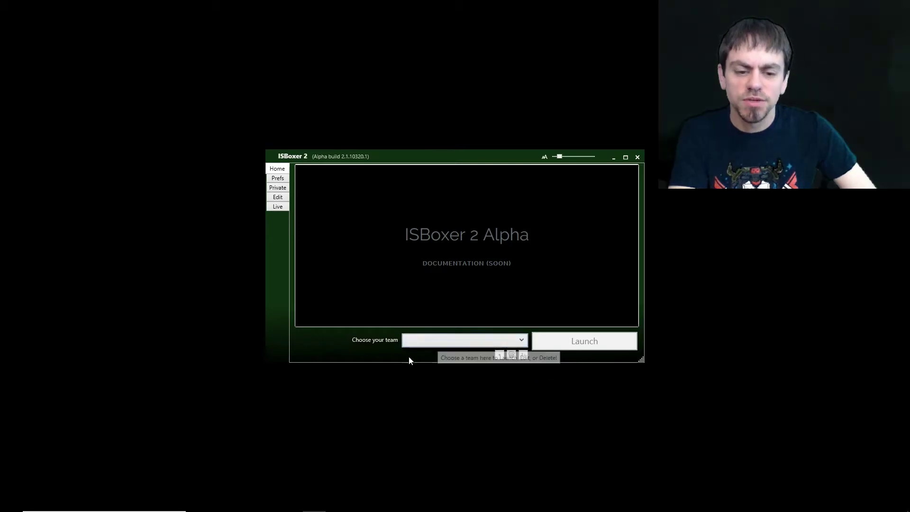
Start a new team whose first member, WoW 1, plays World of Warcraft.
left_click(499, 356)
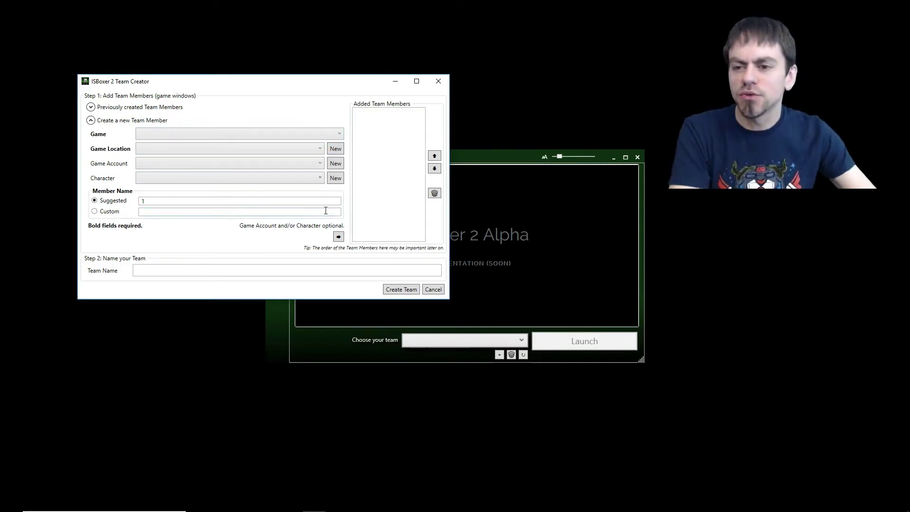
left_click(141, 136)
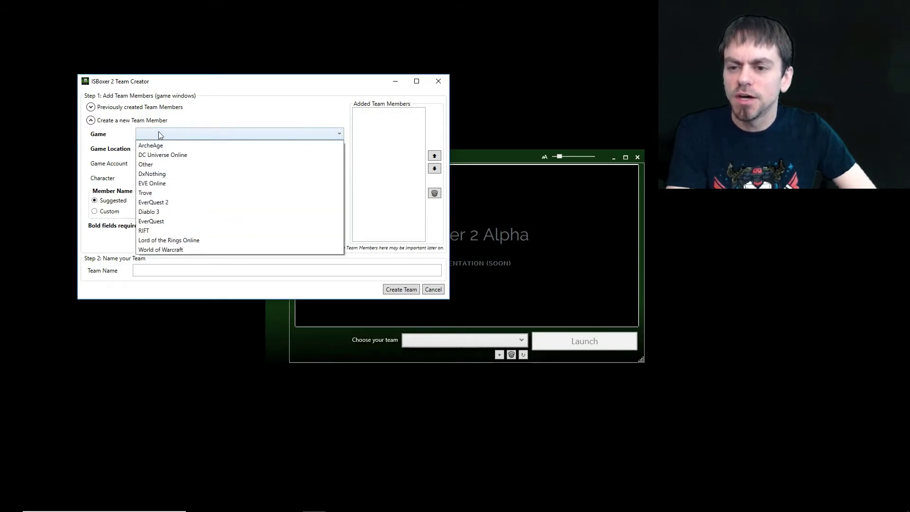
left_click(171, 249)
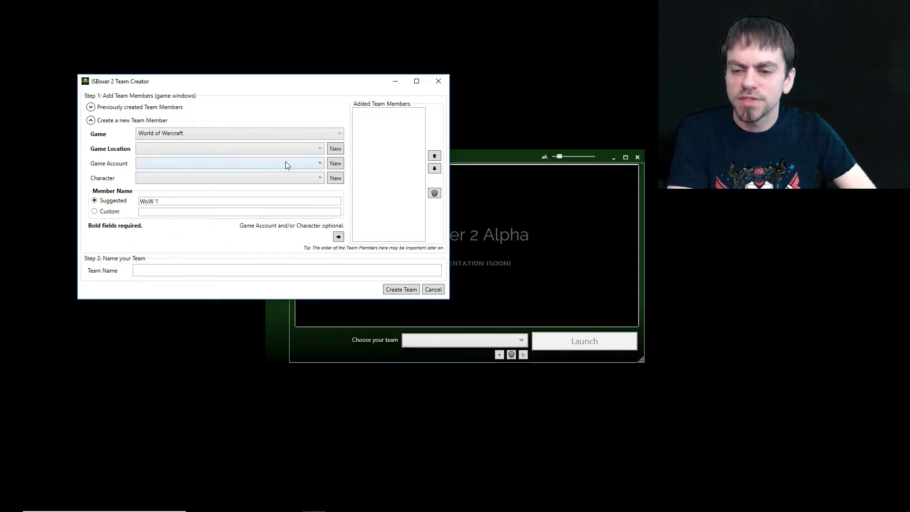
left_click(259, 149)
left_click(149, 150)
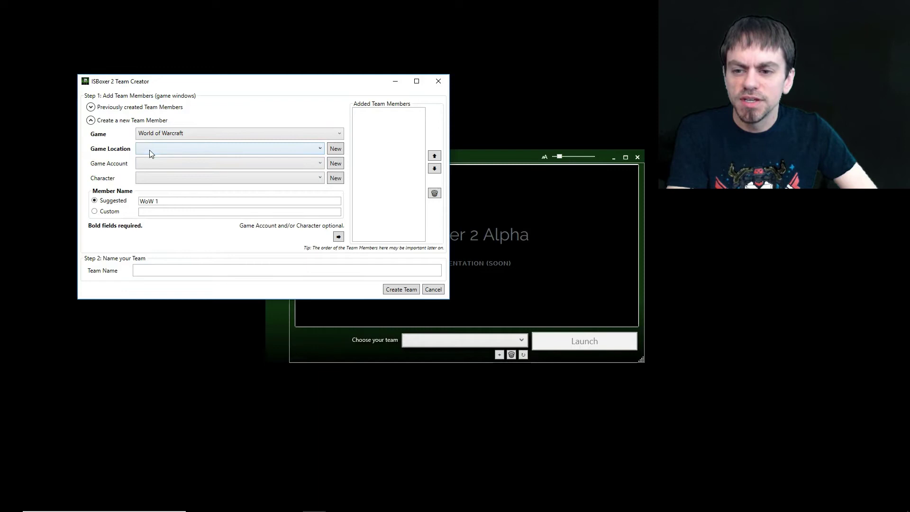
In the Game Location Importer, expand the ISBoxer 1 WoW Demo set and set Slot 1 to World of Warcraft.
left_click(335, 149)
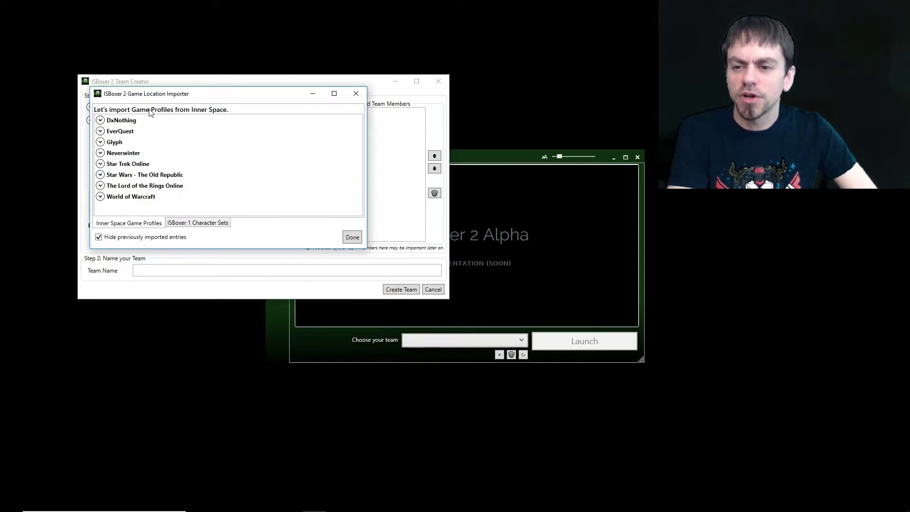
left_click(181, 226)
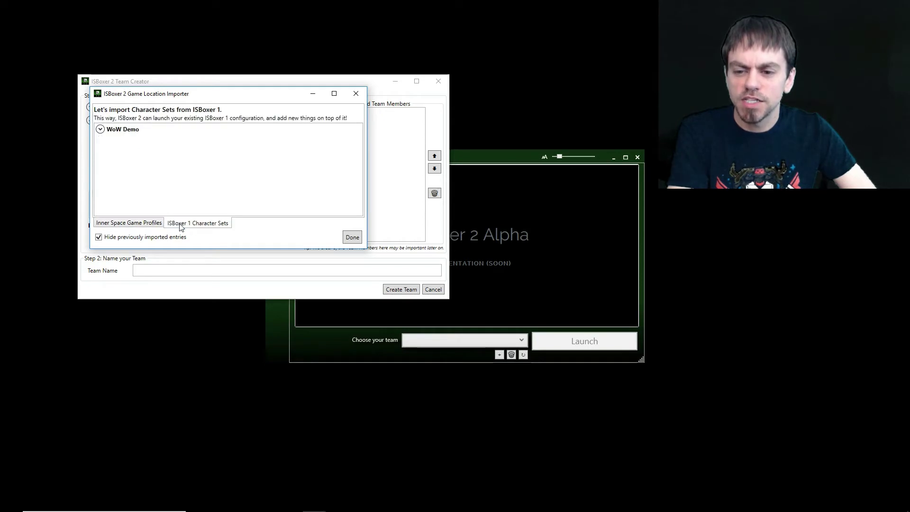
left_click(101, 130)
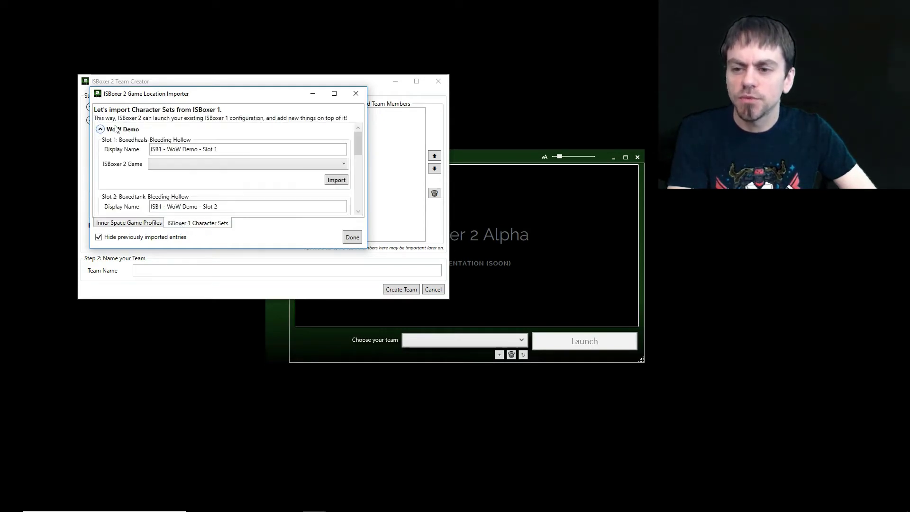
scroll(153, 188, "down", 4)
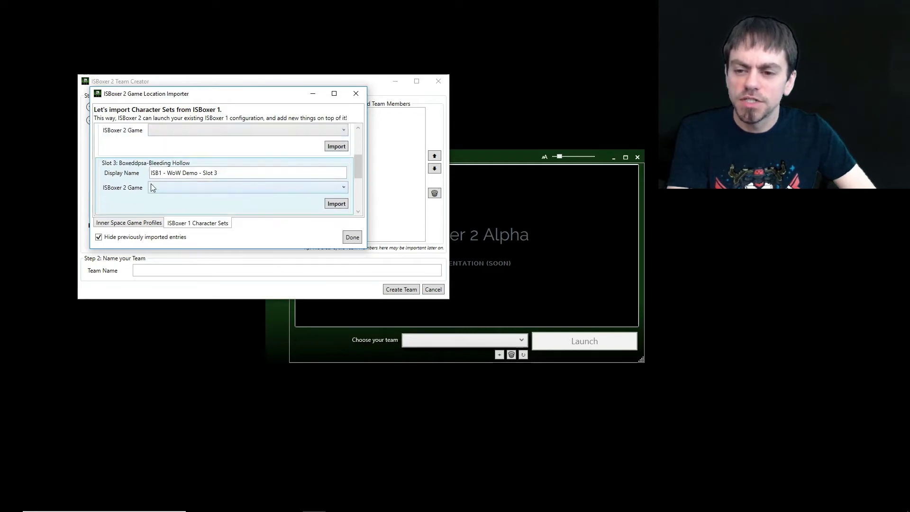
scroll(152, 181, "up", 4)
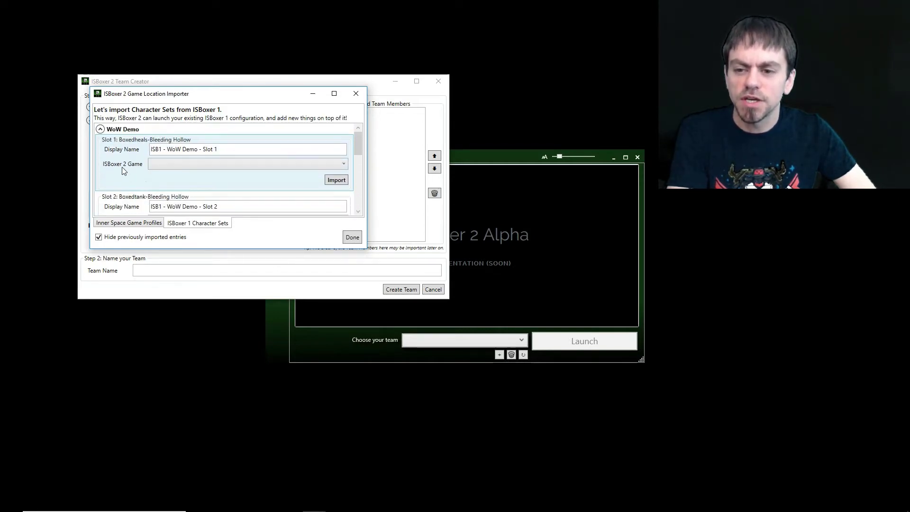
left_click(163, 164)
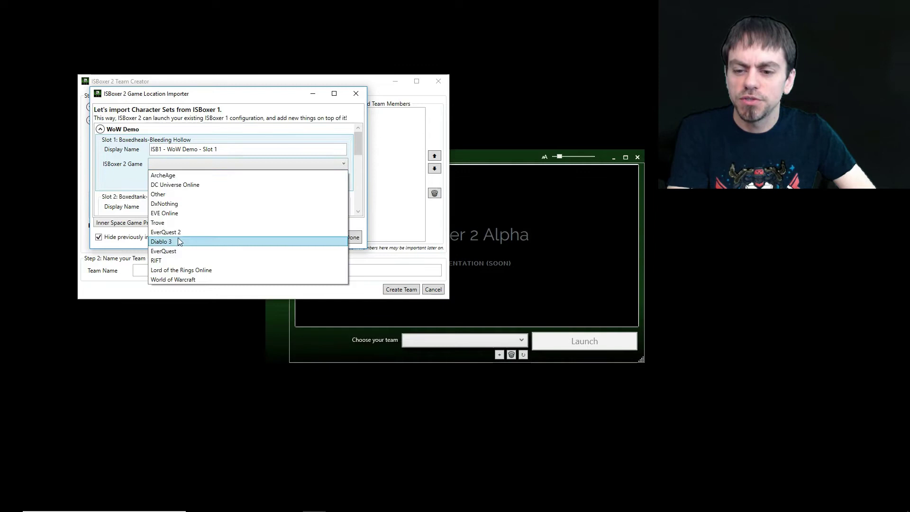
left_click(165, 278)
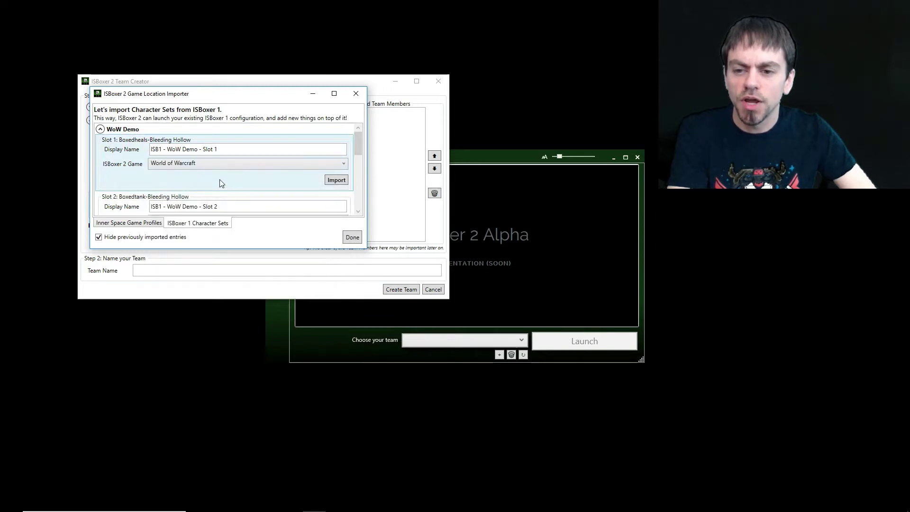
mouse_move(359, 147)
left_mouse_down()
mouse_move(360, 191)
mouse_move(359, 142)
left_mouse_up()
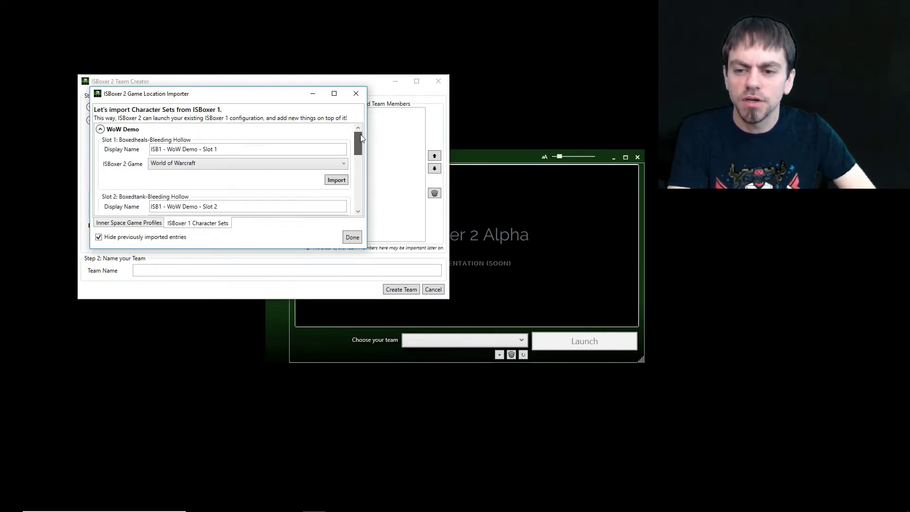
Import WoW Demo slots 1 through 5 into ISBoxer 2.
left_click(347, 184)
left_click(332, 181)
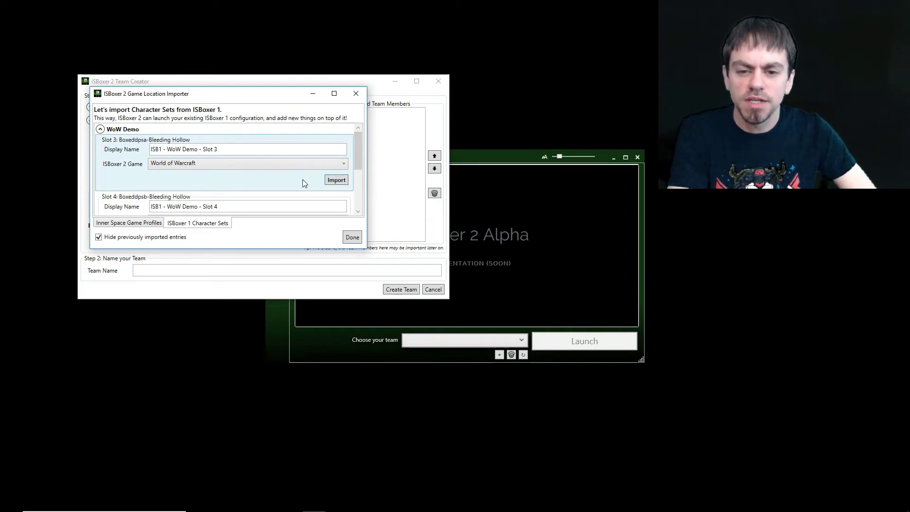
left_click(339, 183)
left_click(337, 183)
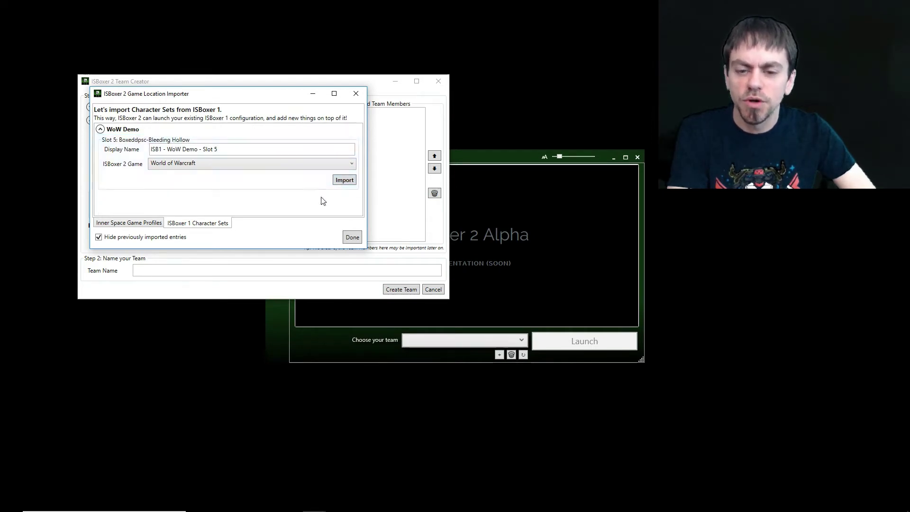
left_click(345, 183)
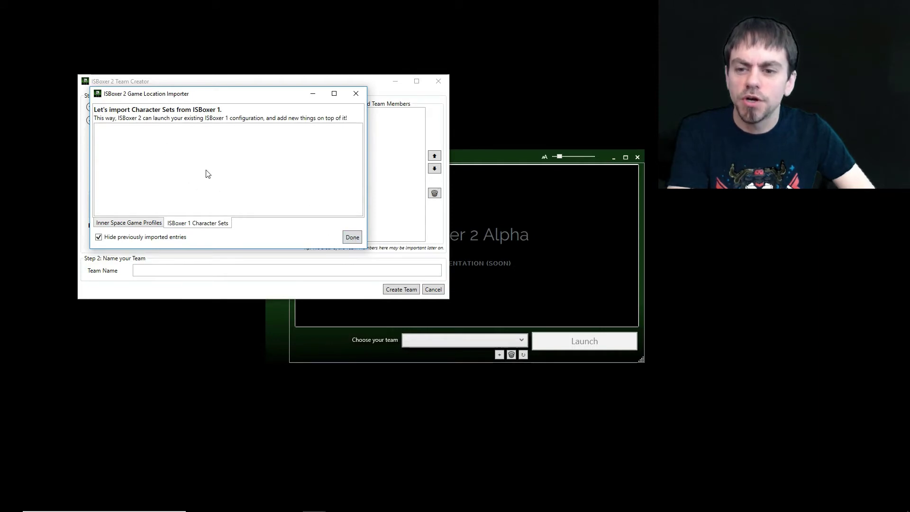
Set the first member's Game Location to ISB1 - WoW Demo - Slot 1.
left_click(356, 237)
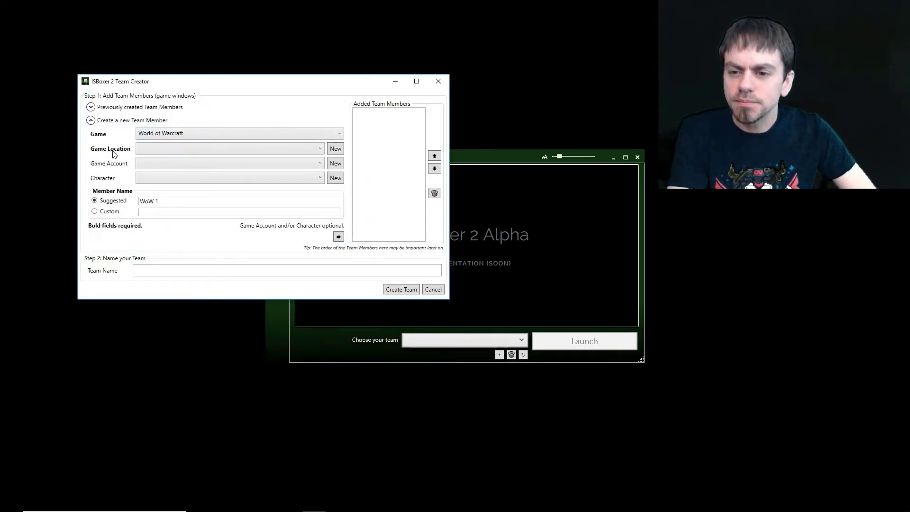
left_click(178, 150)
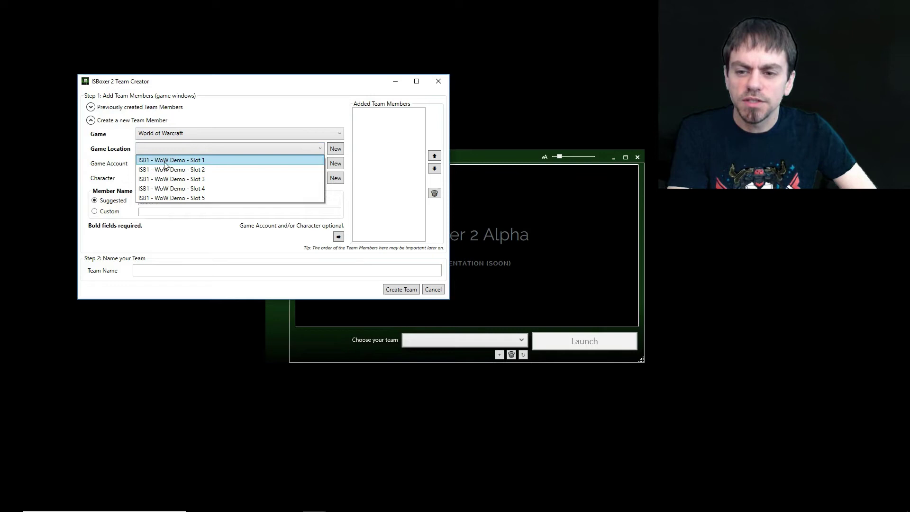
left_click(163, 161)
left_click(156, 163)
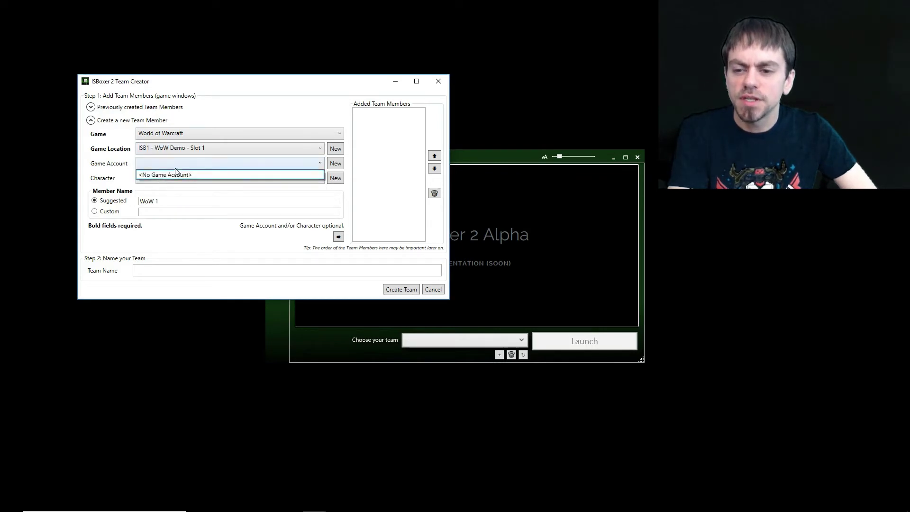
left_click(164, 174)
left_click(163, 180)
left_click(163, 180)
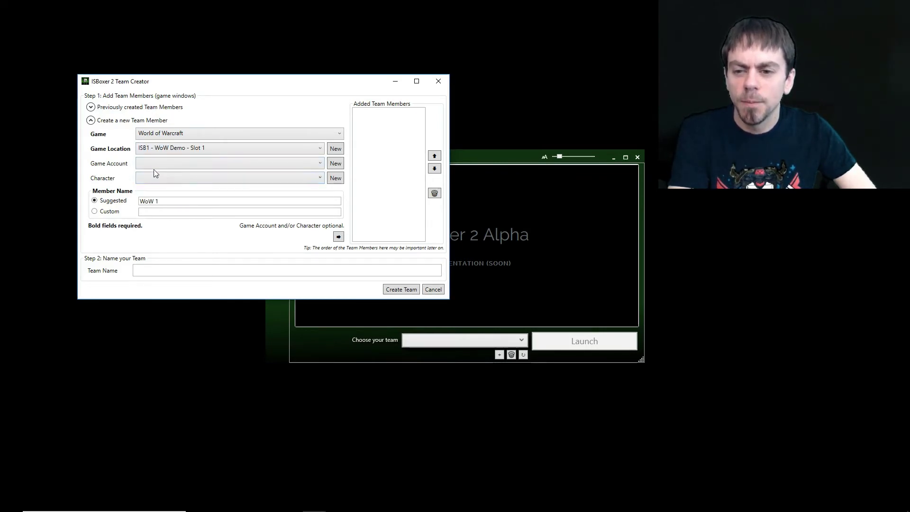
Start a new game account and dismiss the missing display name warning.
left_click(338, 164)
left_click(172, 258)
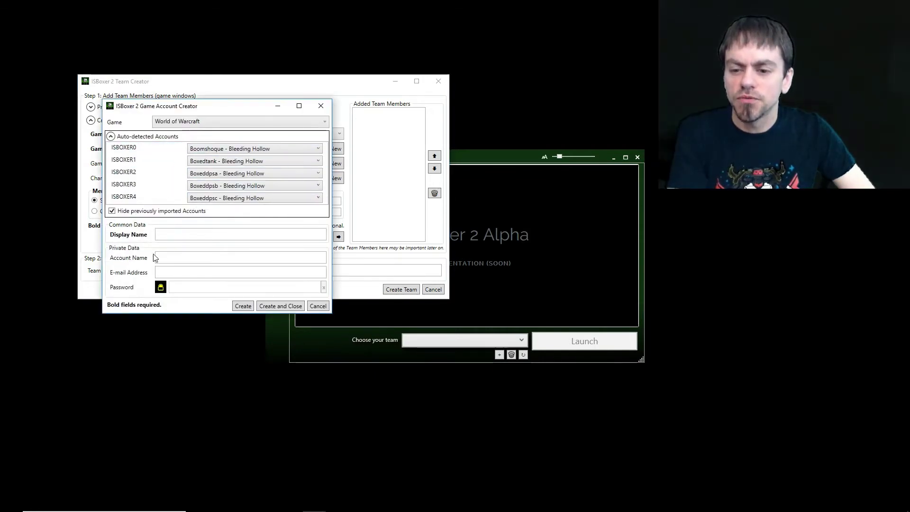
left_click(165, 270)
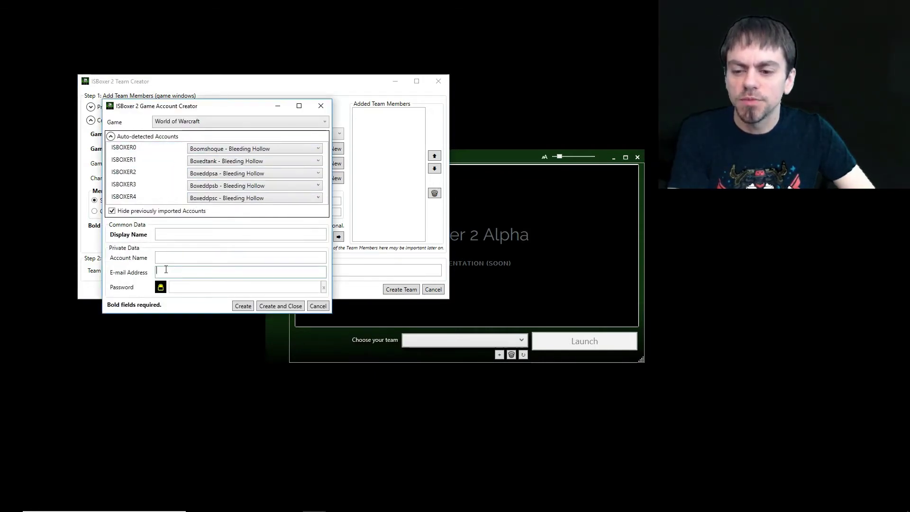
left_click(174, 259)
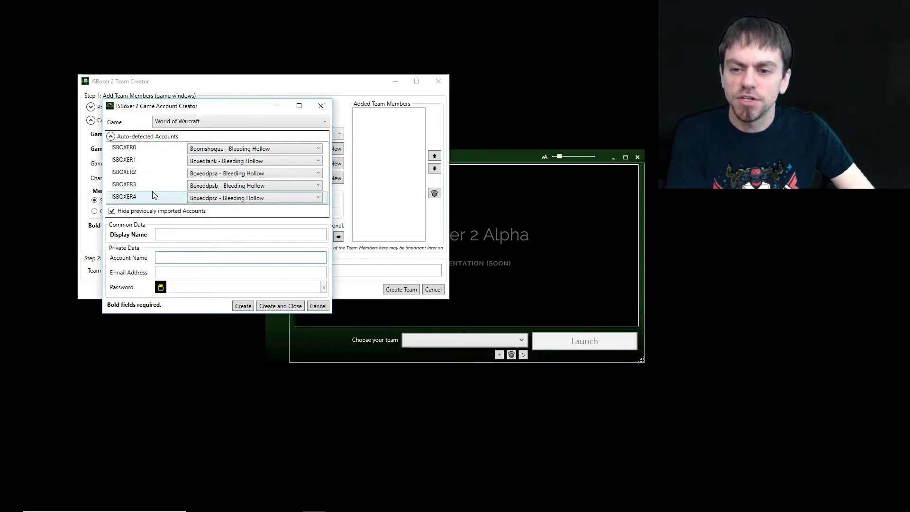
left_click(224, 149)
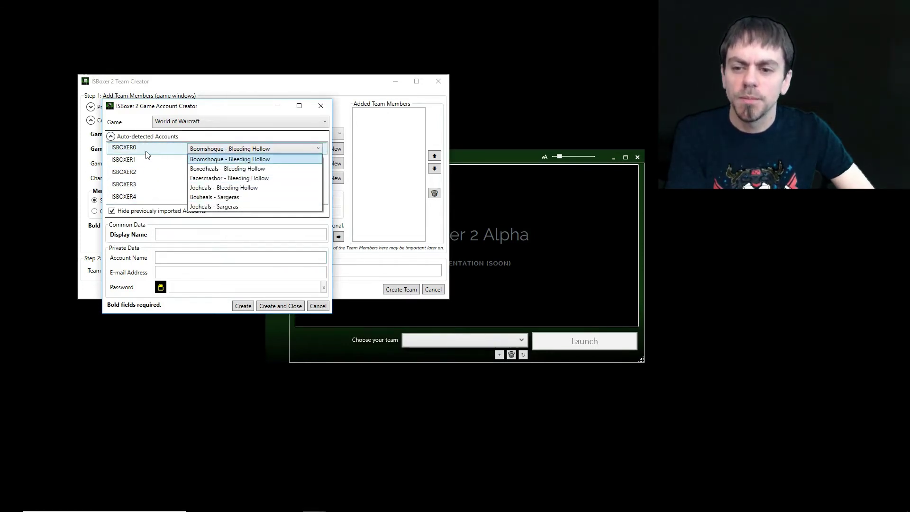
left_click(223, 150)
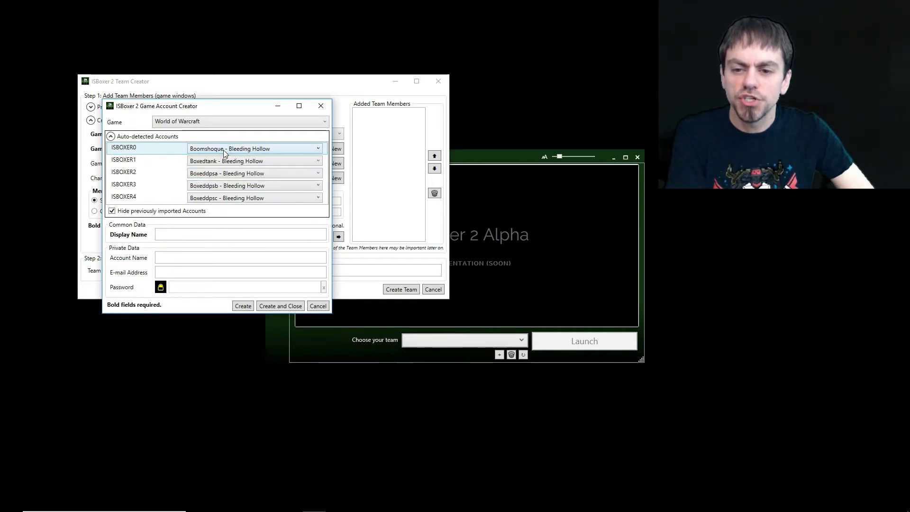
left_click(228, 162)
left_click(229, 171)
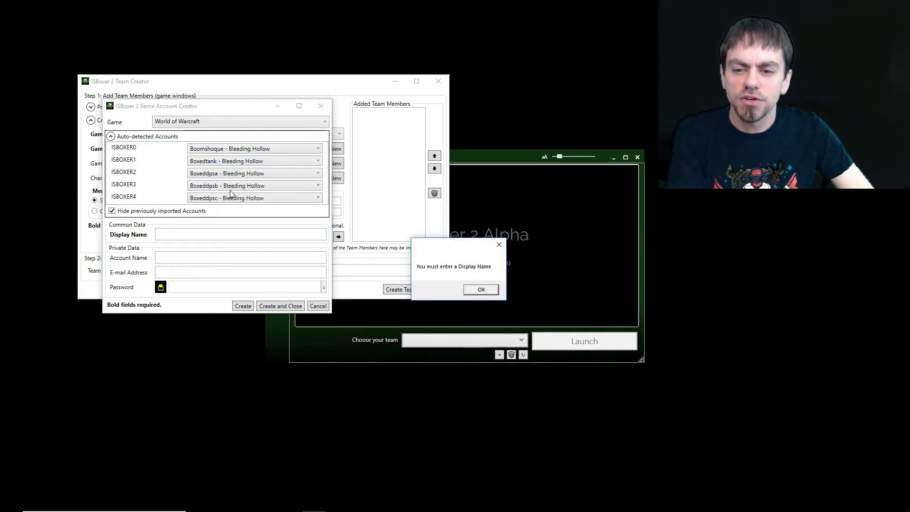
left_click(481, 289)
Create all five auto-detected World of Warcraft game accounts.
left_click(139, 150)
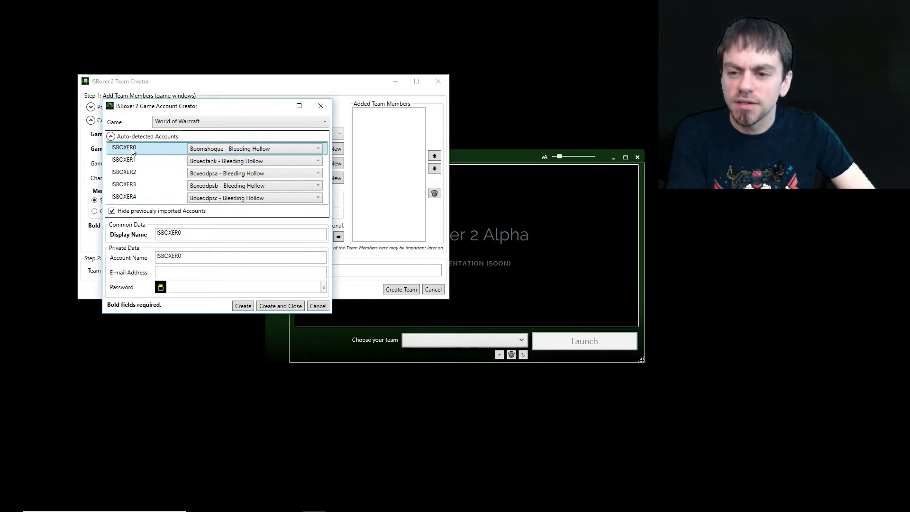
key("Return")
left_click(134, 149)
key("Return")
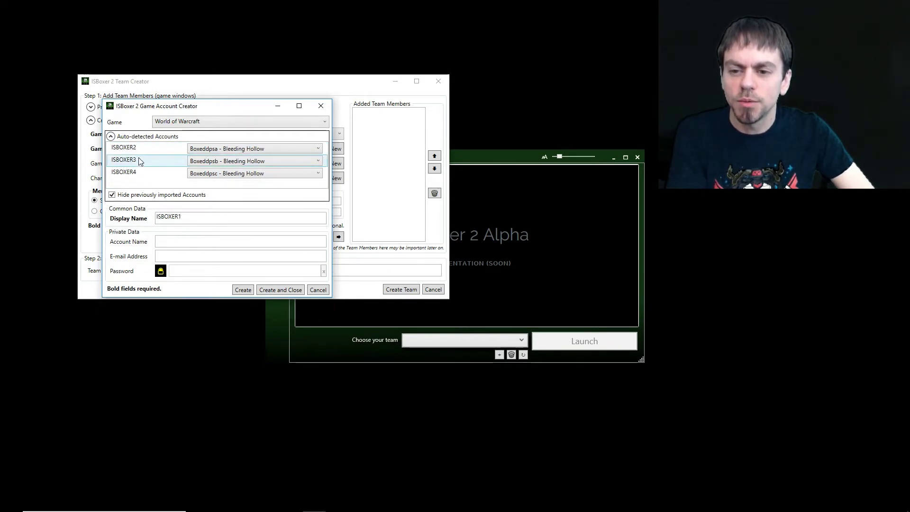
left_click(137, 152)
key("Return")
left_click(137, 150)
key("Return")
left_click(171, 151)
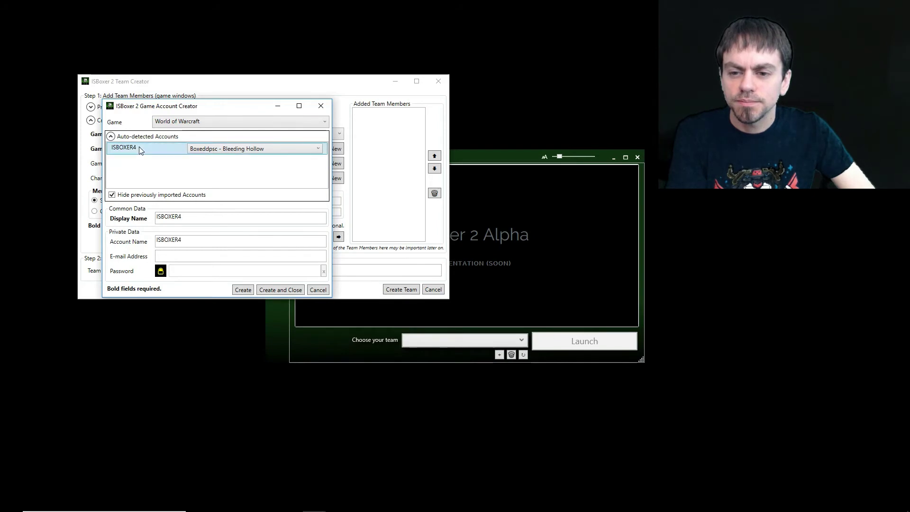
key("Return")
left_click(318, 290)
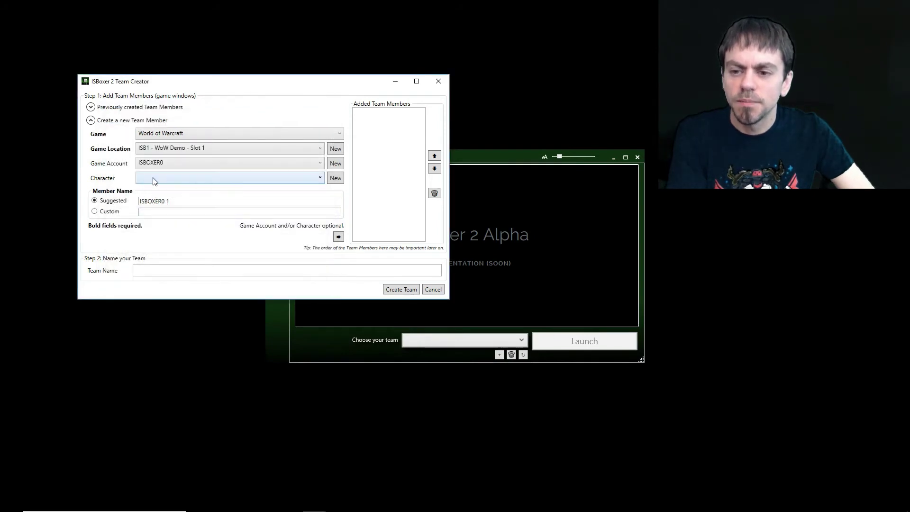
Assign the first imported game account to the member and start creating a character.
left_click(180, 161)
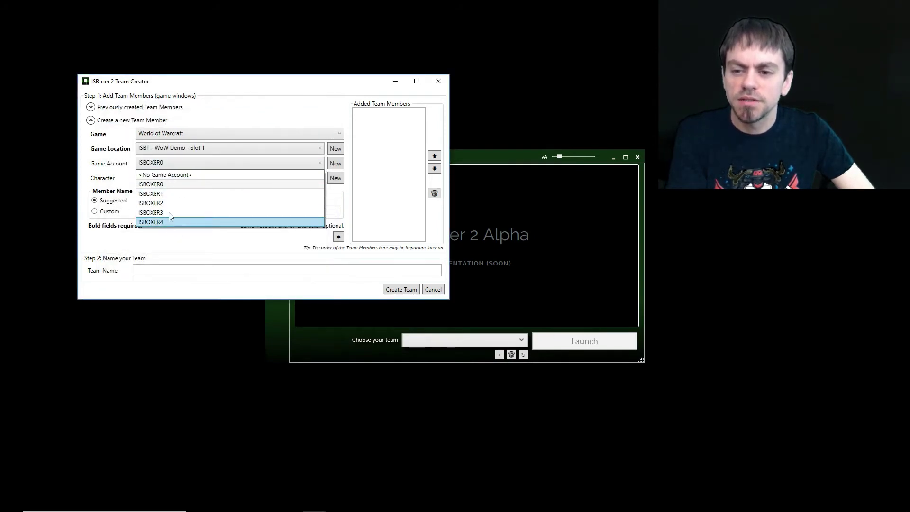
left_click(165, 187)
left_click(291, 180)
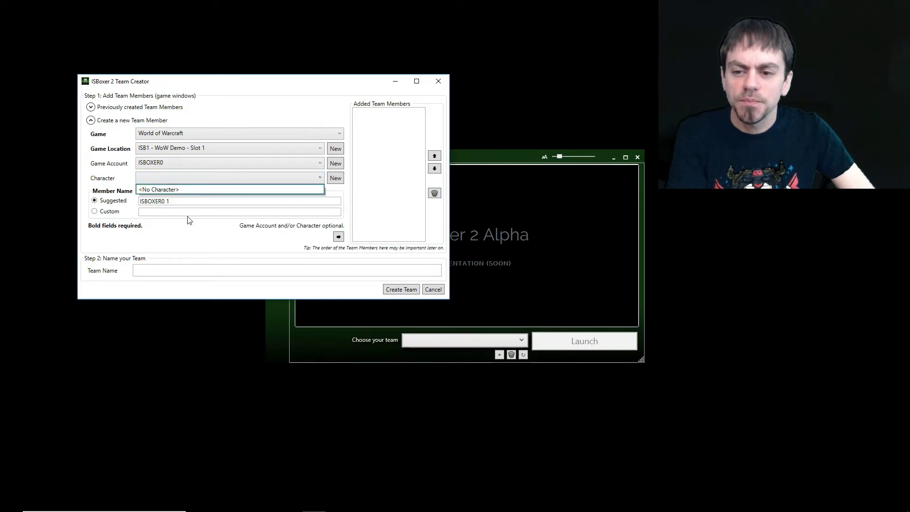
left_click(175, 183)
left_click(336, 179)
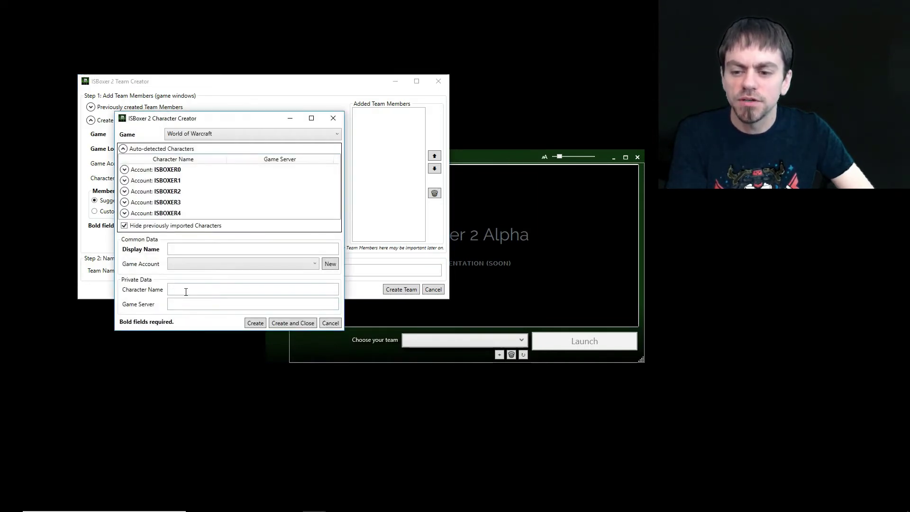
left_click(173, 302)
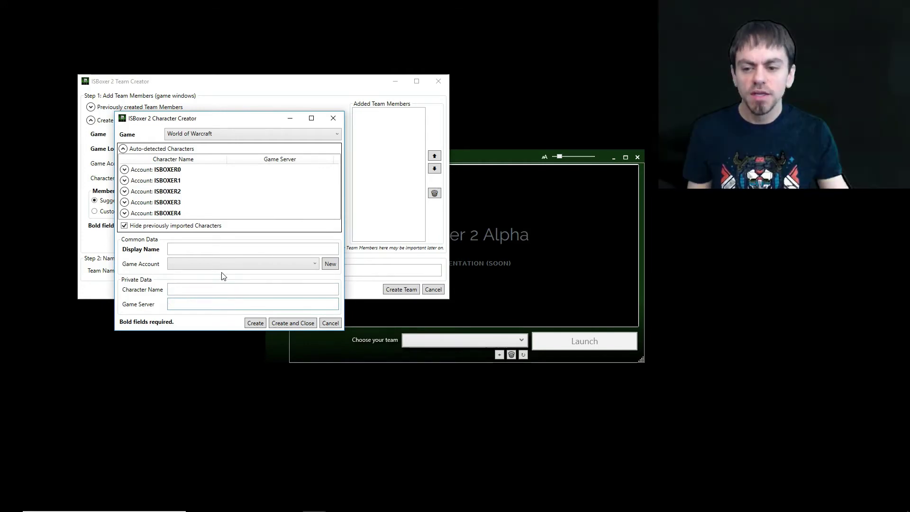
left_click(193, 292)
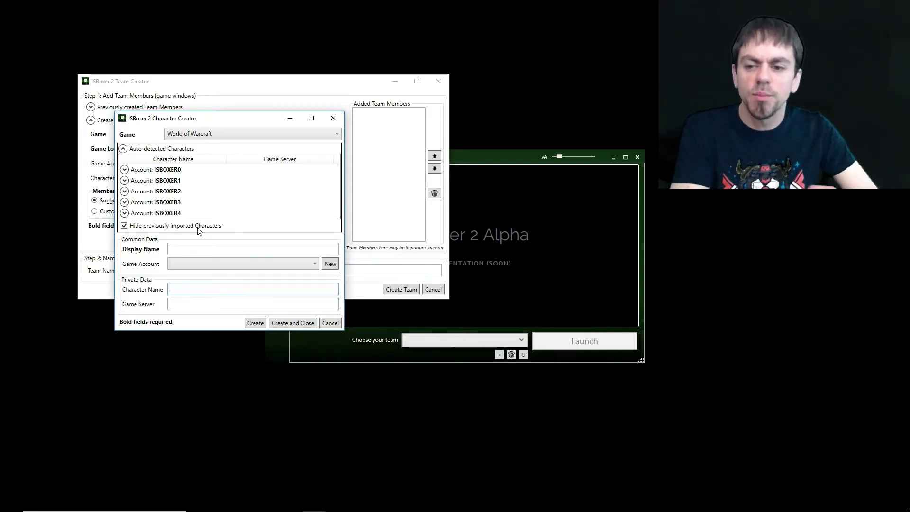
Import the Boxedheals and Boxedtank characters from their detected accounts.
left_click(125, 171)
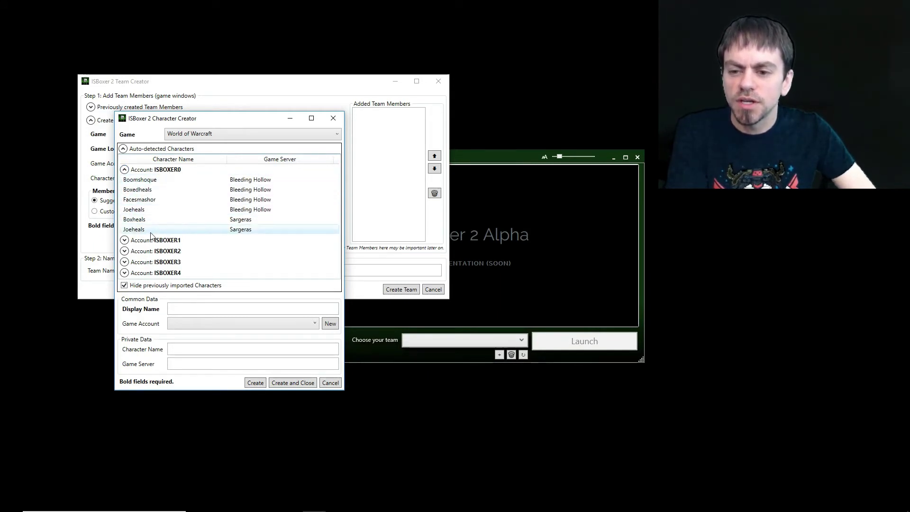
left_click(149, 191)
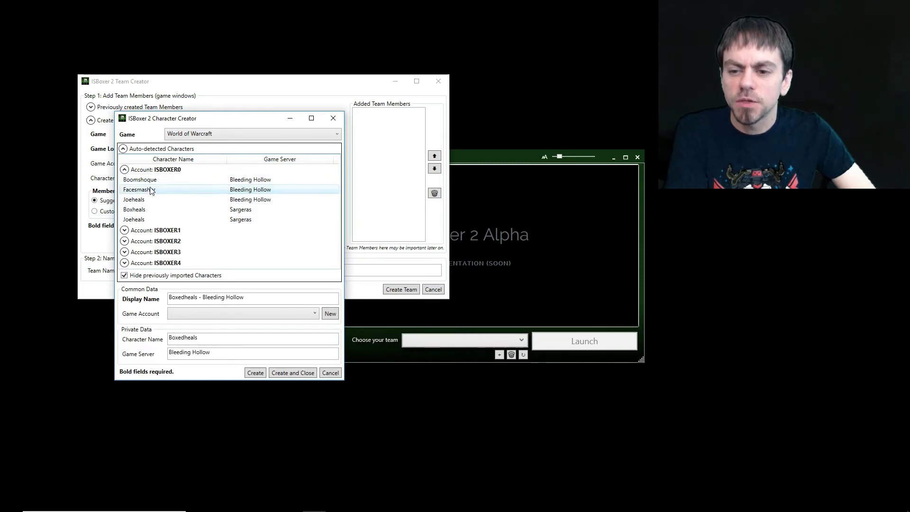
left_click(124, 169)
left_click(125, 181)
left_click(135, 191)
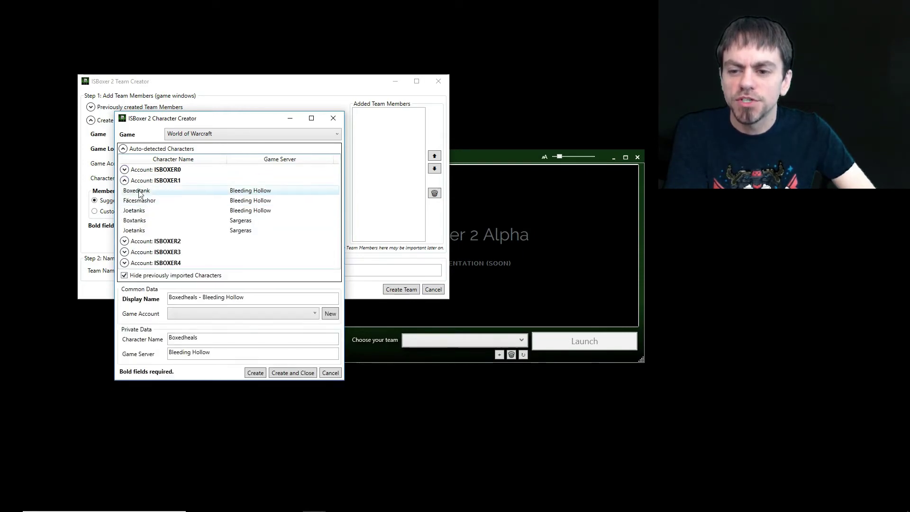
left_click(124, 180)
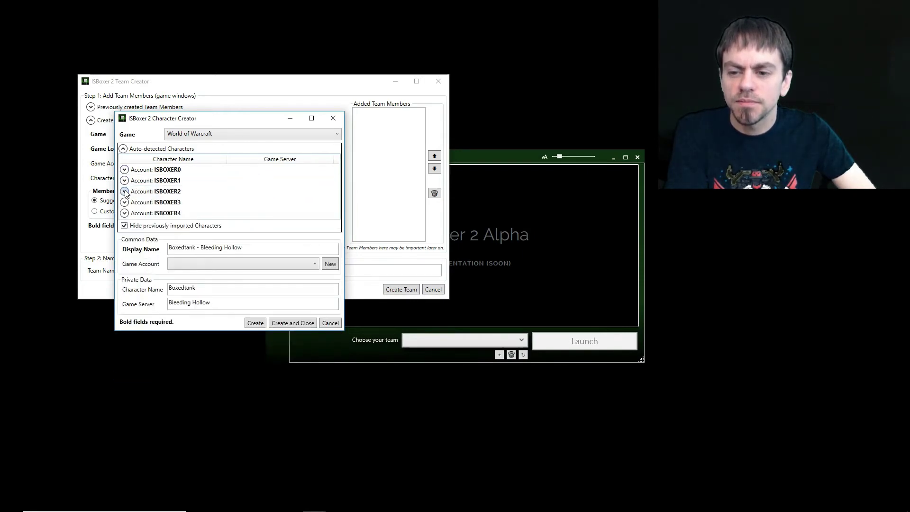
Import Boxeddpsa, Boxeddpsb and Boxeddpsc from accounts ISBOXER2–ISBOXER4, then return to Team Creator.
left_click(124, 191)
left_click(143, 201)
left_click(125, 191)
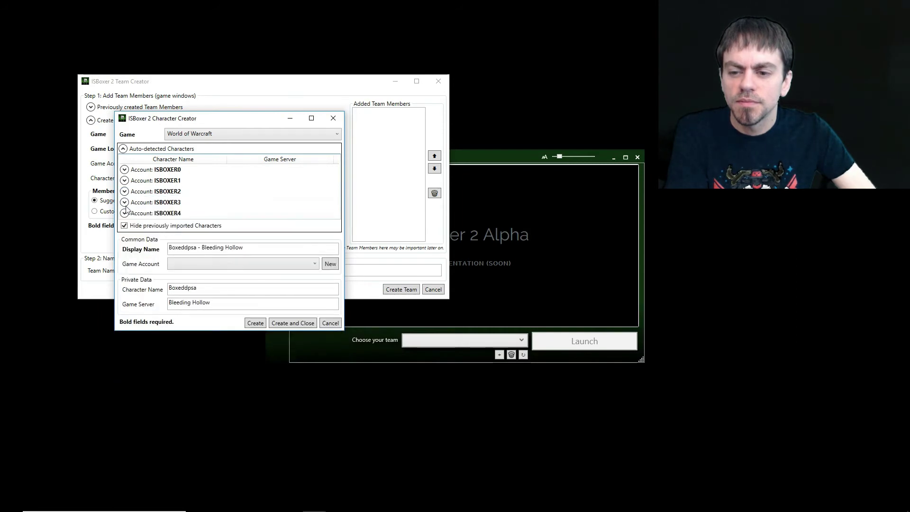
left_click(124, 202)
left_click(155, 217)
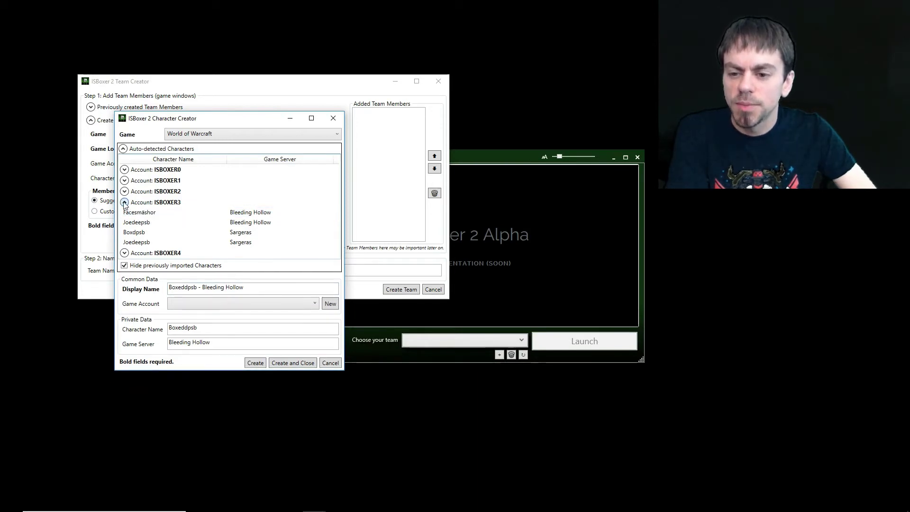
left_click(124, 202)
left_click(125, 214)
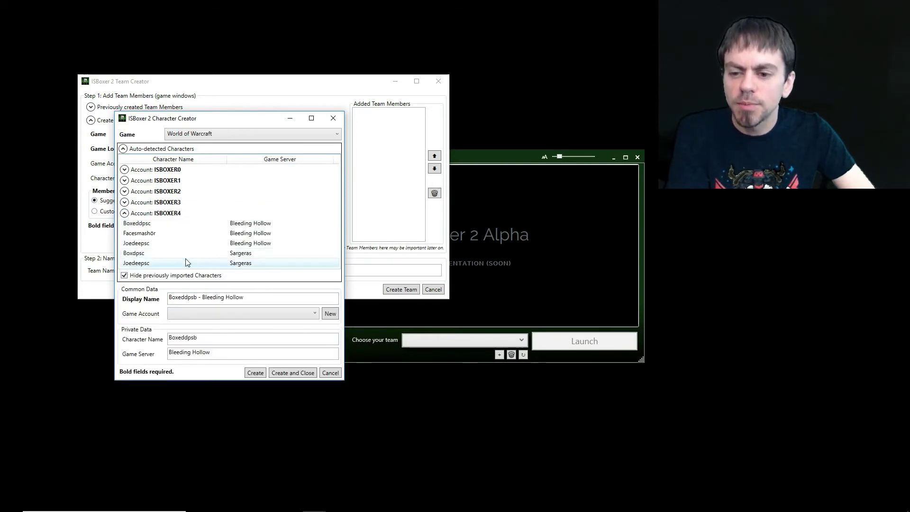
left_click(146, 224)
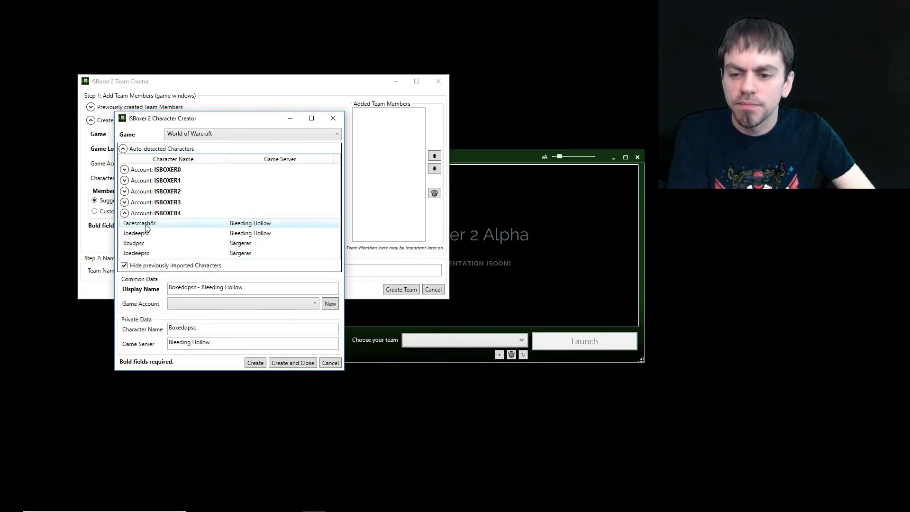
left_click(332, 364)
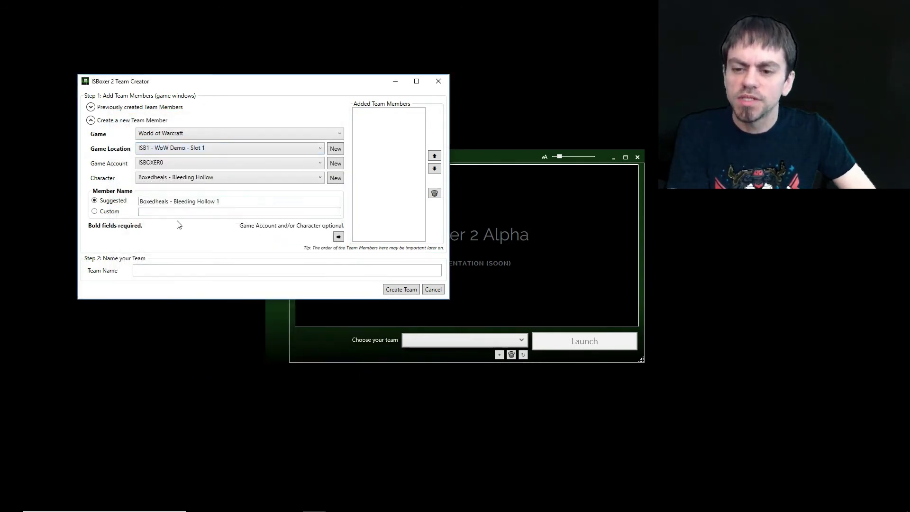
Add Boxedheals as member one, then Boxedtank on Slot 2 with account ISBOXER1.
left_click(114, 212)
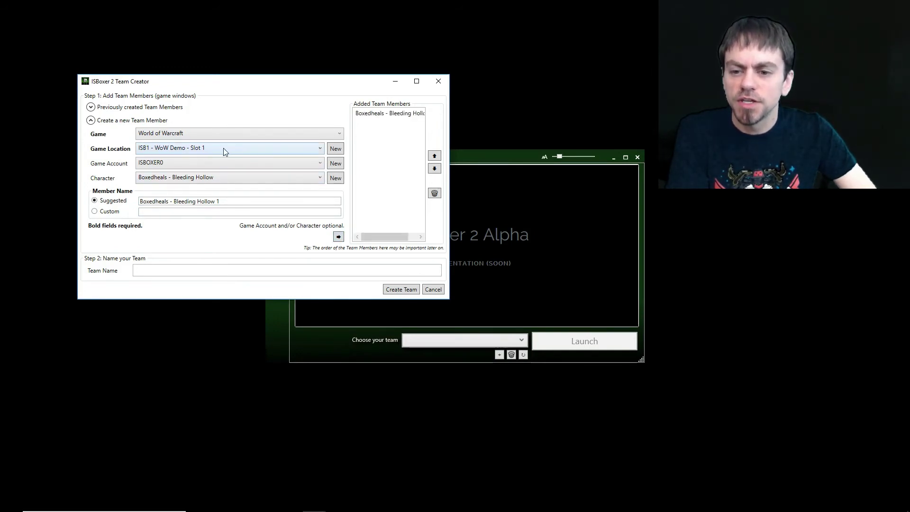
left_click(188, 150)
left_click(196, 167)
left_click(190, 162)
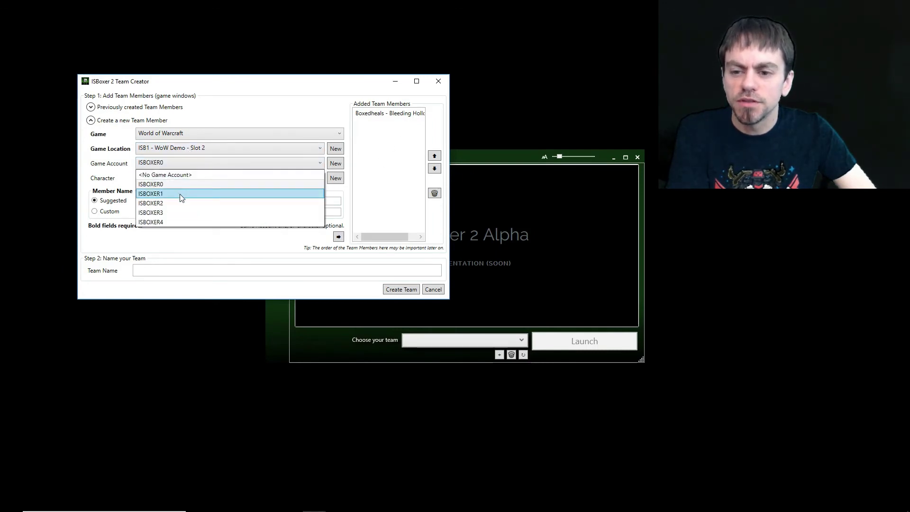
left_click(180, 195)
left_click(185, 178)
left_click(182, 206)
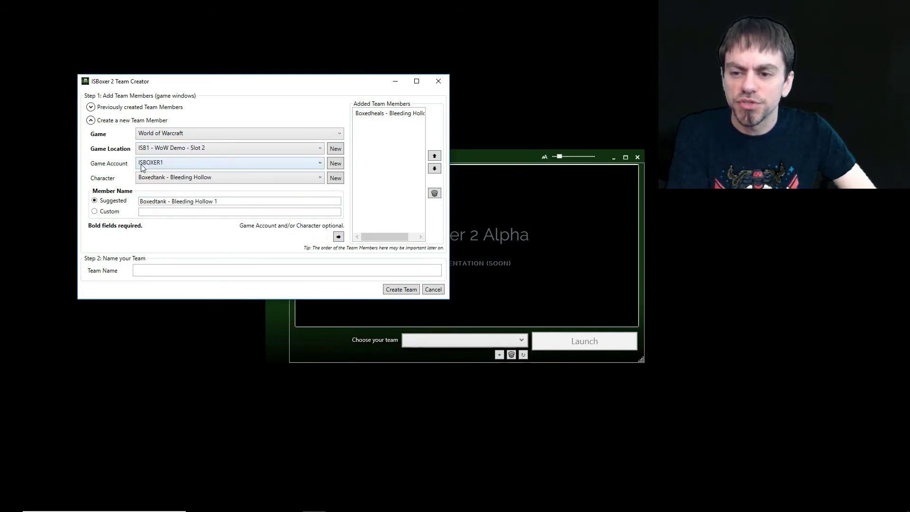
left_click(176, 150)
Add Boxeddpsa on Slot 3 with account ISBOXER2.
left_click(187, 179)
left_click(190, 164)
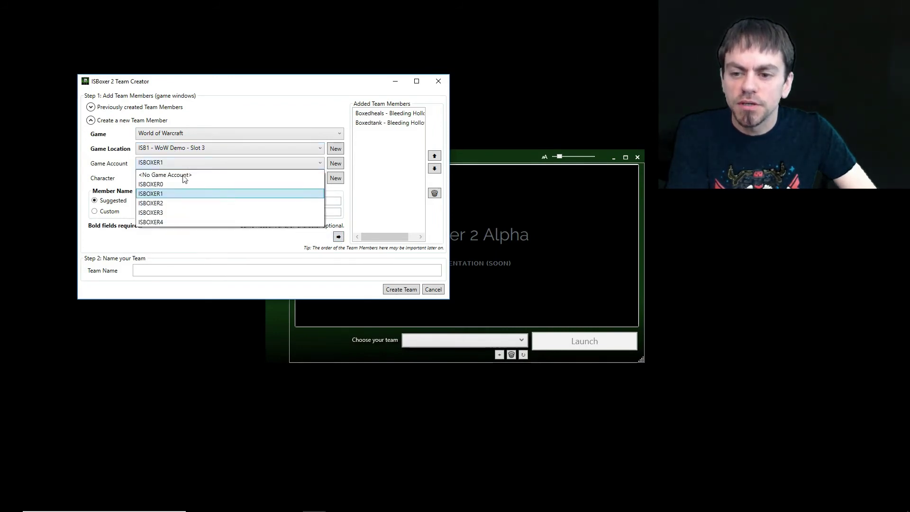
left_click(180, 203)
left_click(182, 178)
left_click(178, 217)
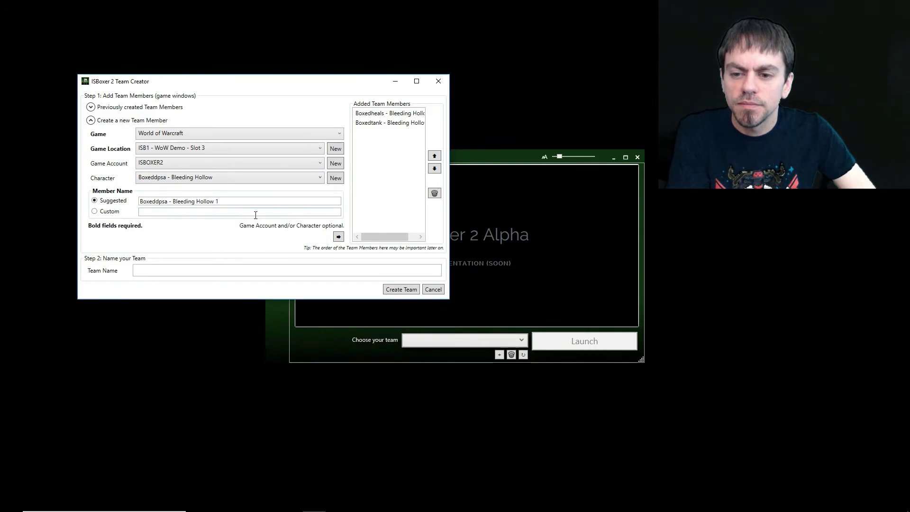
left_click(206, 151)
Add Boxeddpsb on Slot 4 with account ISBOXER3.
left_click(197, 188)
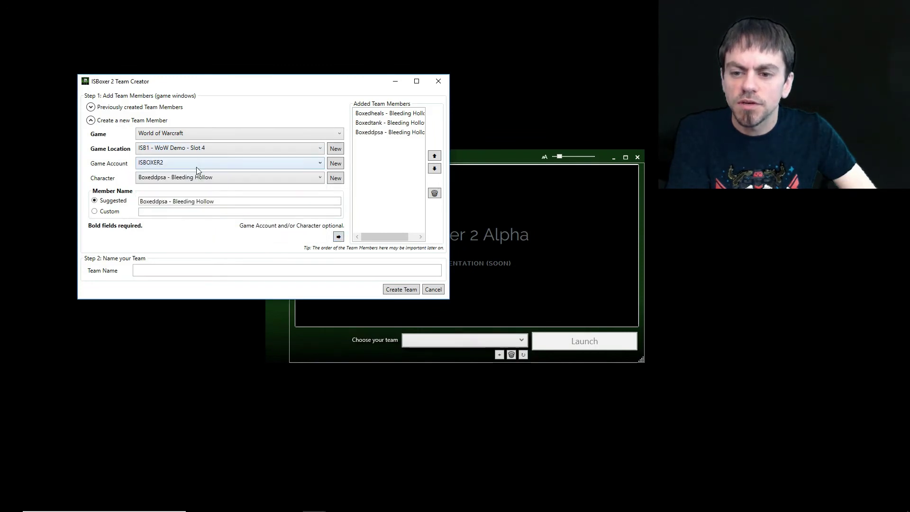
left_click(196, 163)
left_click(195, 209)
left_click(197, 178)
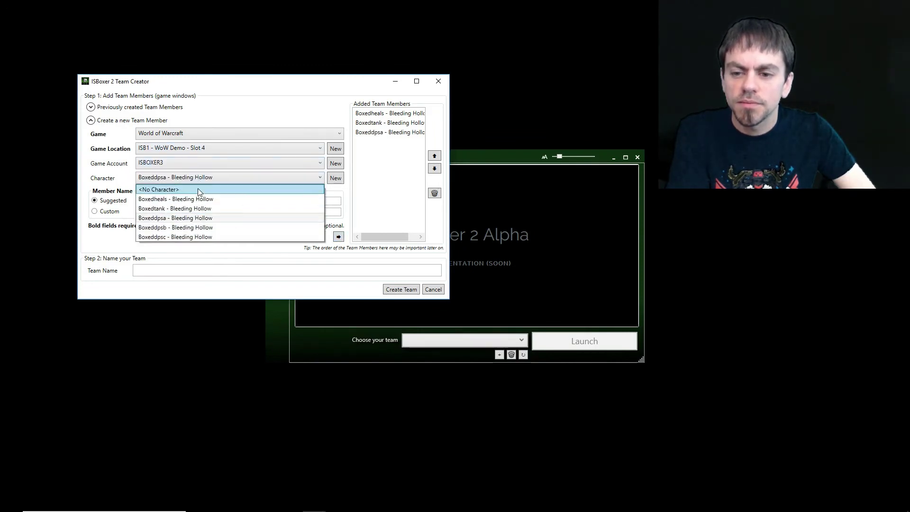
left_click(199, 226)
left_click(338, 237)
Set up Boxeddpsc on Slot 5 with account ISBOXER4.
left_click(210, 151)
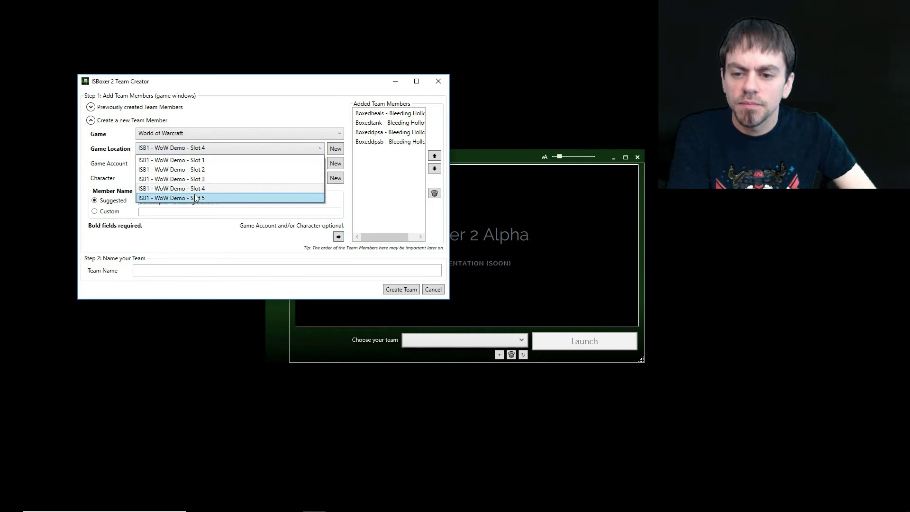
left_click(196, 198)
left_click(194, 163)
left_click(184, 221)
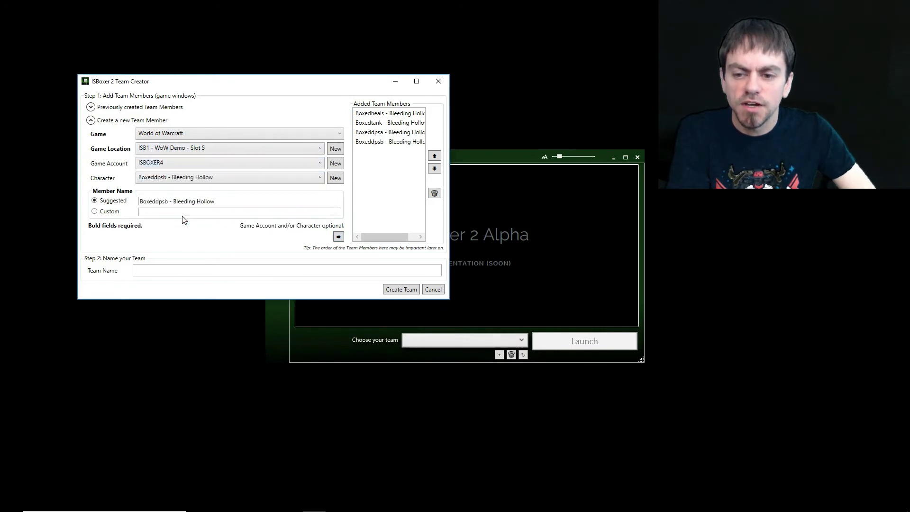
left_click(194, 183)
left_click(320, 236)
type("WoW Demo")
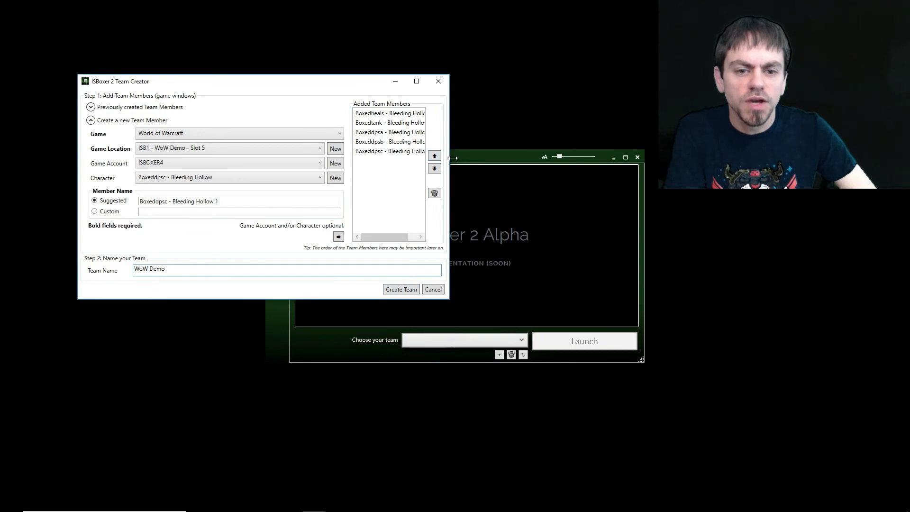
mouse_move(453, 158)
left_mouse_down()
mouse_move(469, 158)
mouse_move(459, 160)
left_mouse_up()
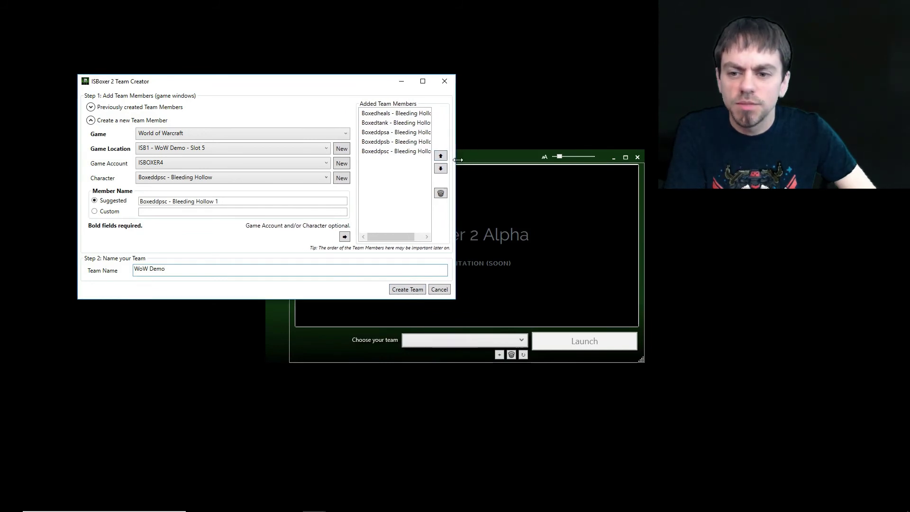
Create the WoW Demo team, select it, and launch its five game windows.
left_click(407, 290)
left_click(453, 339)
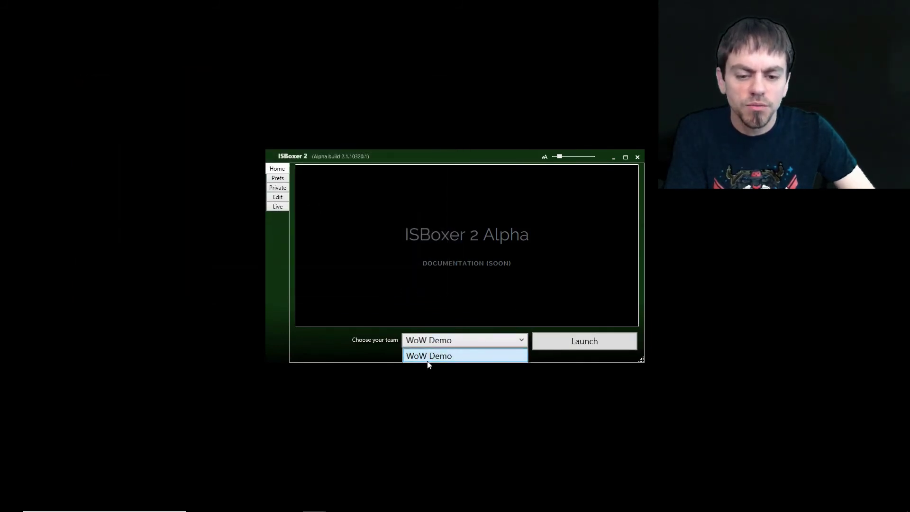
left_click(383, 340)
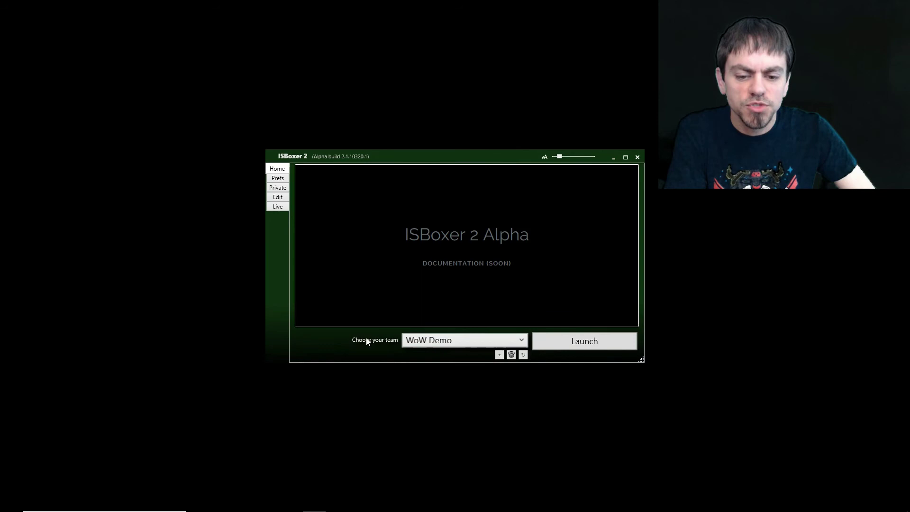
left_click(597, 347)
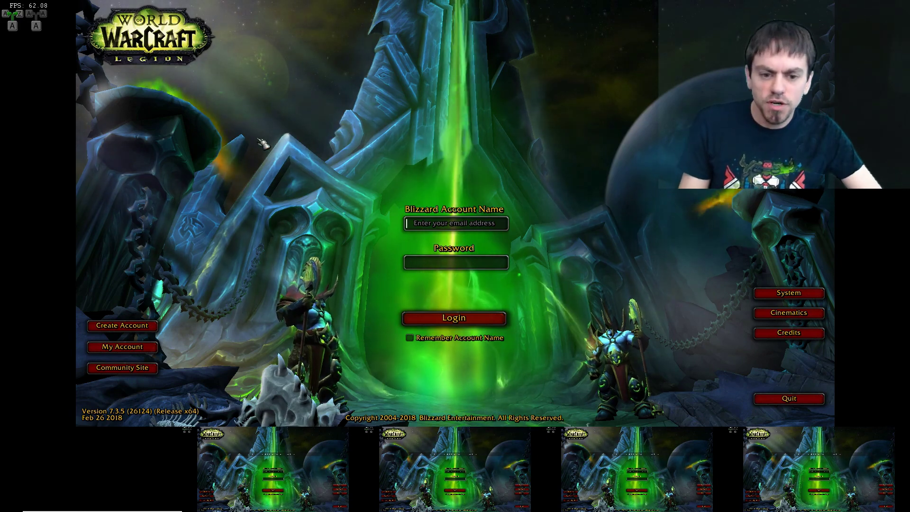
Toggle broadcasting with Scroll Lock until it is on, then quit World of Warcraft.
key("Scroll_Lock")
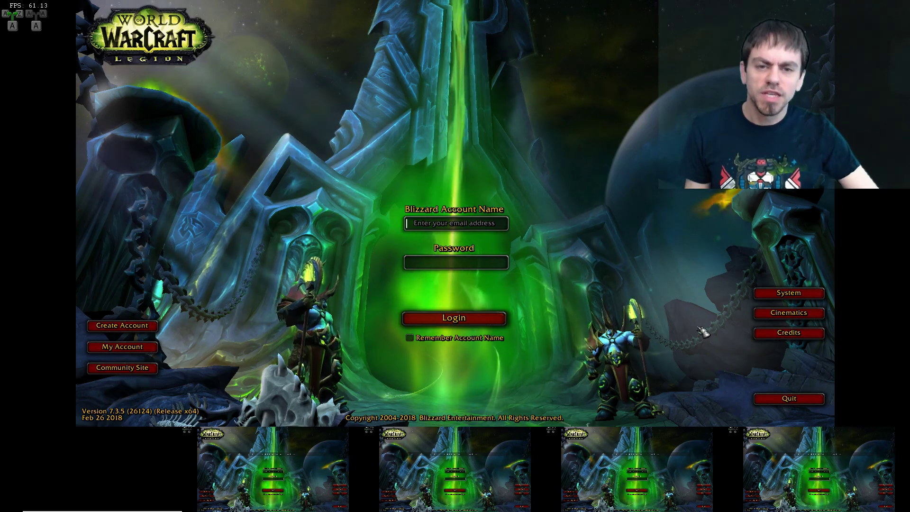
key("Scroll_Lock")
left_click(778, 398)
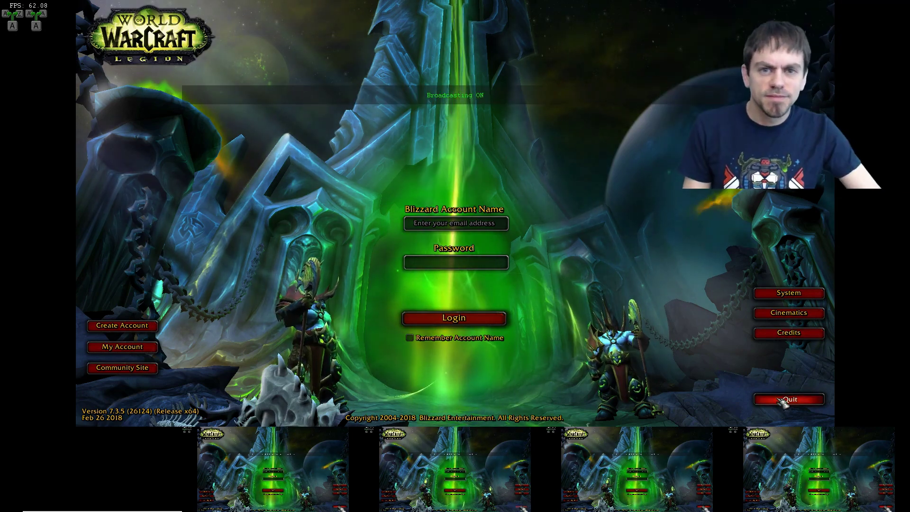